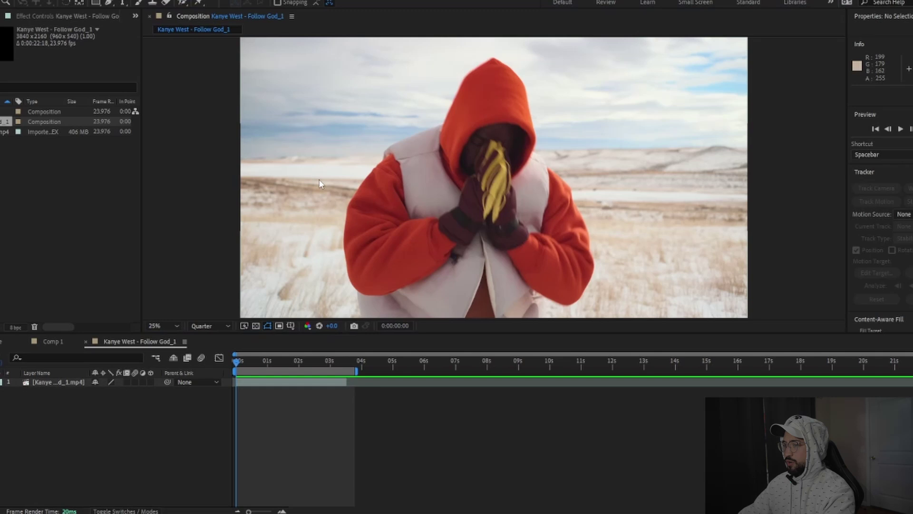
Step: Open the Kanye West - Follow God_1.mp4 clip in its own Layer panel
{"action": "double_click", "coordinate": [319, 183]}
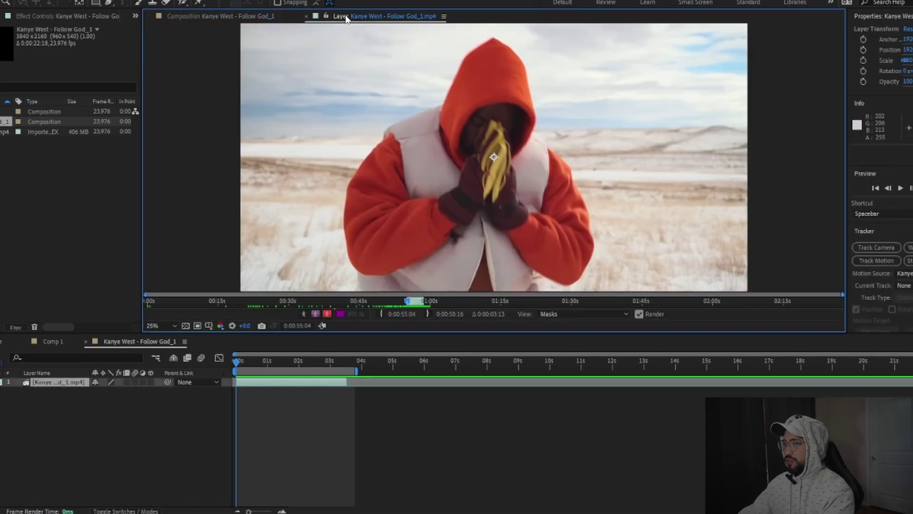
Step: Select the Roto Brush tool and make the Layer panel active for painting
{"action": "left_click", "coordinate": [181, 3]}
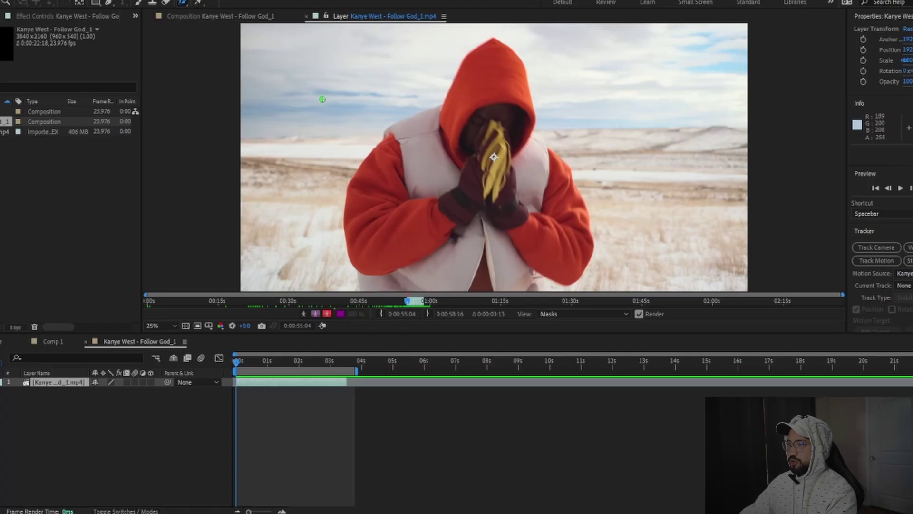
{"action": "left_click", "coordinate": [322, 99]}
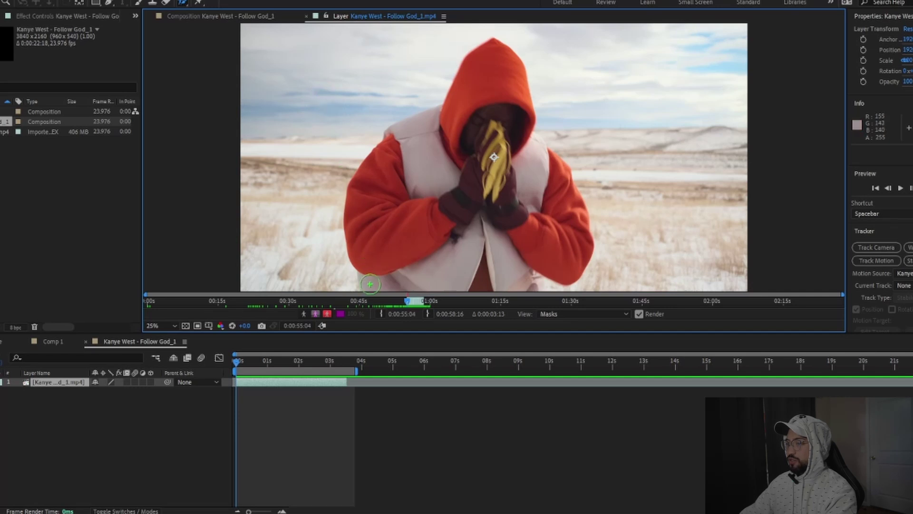
Step: Paint a Roto Brush stroke over the hooded figure and preview the cut-out at Full resolution
{"action": "mouse_move", "coordinate": [370, 284]}
{"action": "left_mouse_down"}
{"action": "mouse_move", "coordinate": [361, 195]}
{"action": "mouse_move", "coordinate": [378, 163]}
{"action": "mouse_move", "coordinate": [461, 101]}
{"action": "mouse_move", "coordinate": [489, 51]}
{"action": "mouse_move", "coordinate": [503, 49]}
{"action": "mouse_move", "coordinate": [518, 127]}
{"action": "mouse_move", "coordinate": [542, 155]}
{"action": "mouse_move", "coordinate": [571, 247]}
{"action": "mouse_move", "coordinate": [563, 259]}
{"action": "mouse_move", "coordinate": [377, 268]}
{"action": "left_mouse_up"}
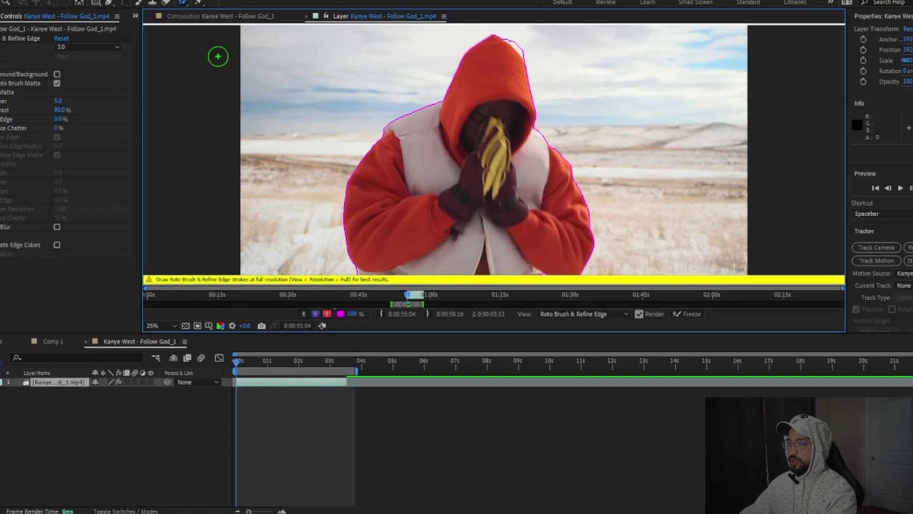
{"action": "left_click", "coordinate": [225, 19]}
{"action": "left_click", "coordinate": [224, 326]}
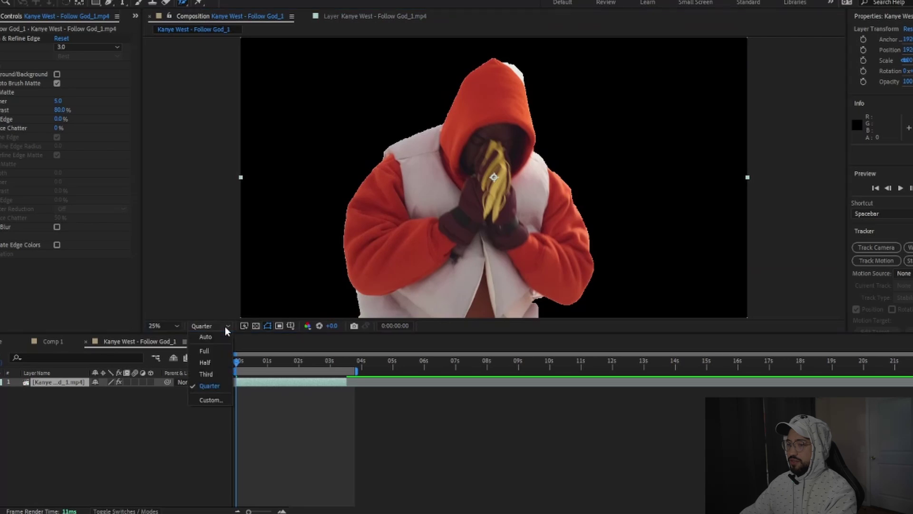
{"action": "left_click", "coordinate": [205, 350]}
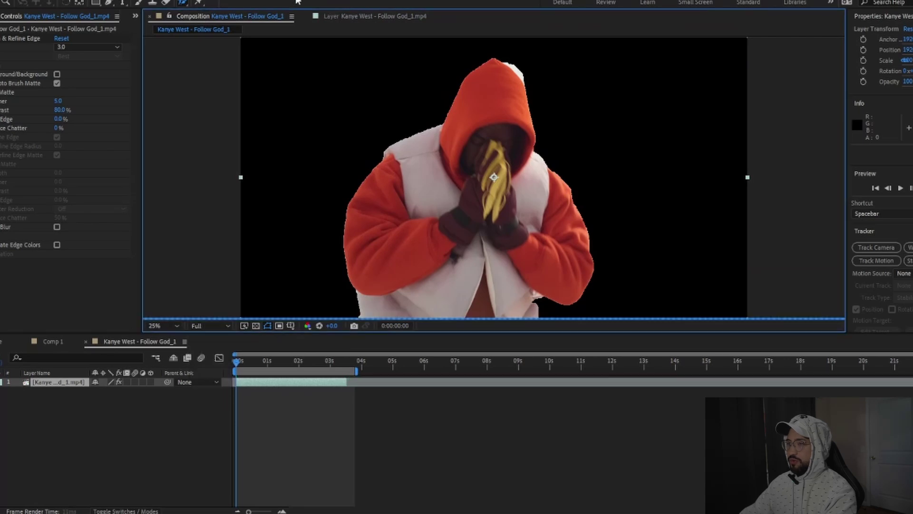
{"action": "left_click", "coordinate": [351, 17]}
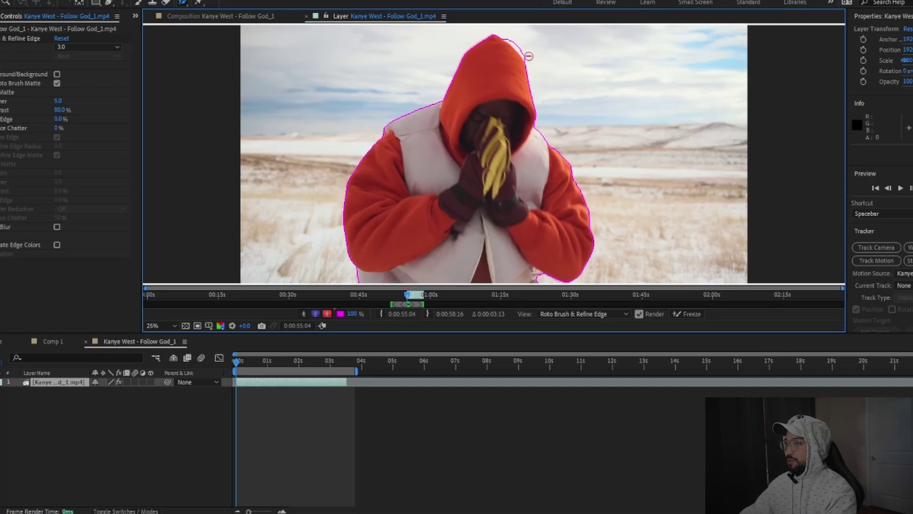
Step: Subtract the stray area above the hood from the matte and play the clip to check tracking
{"action": "left_click_drag", "start_coordinate": [529, 55], "coordinate": [507, 35]}
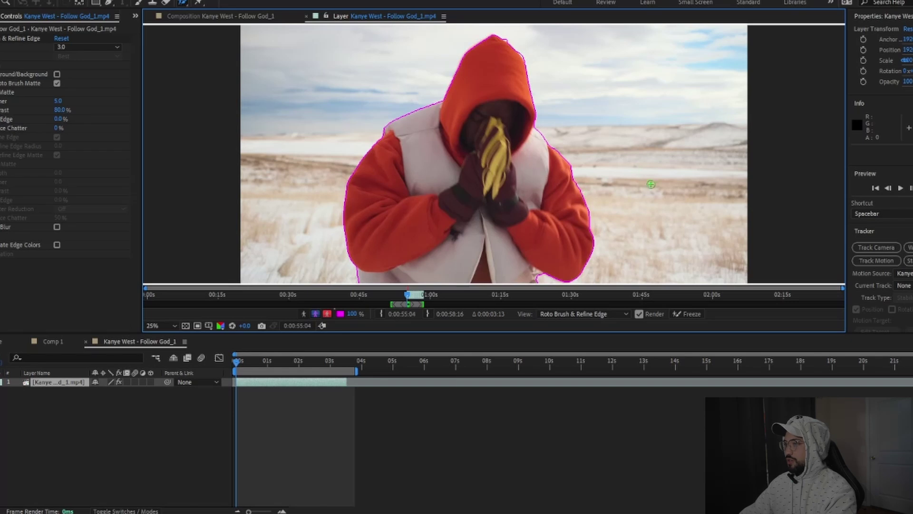
{"action": "left_click", "coordinate": [900, 189]}
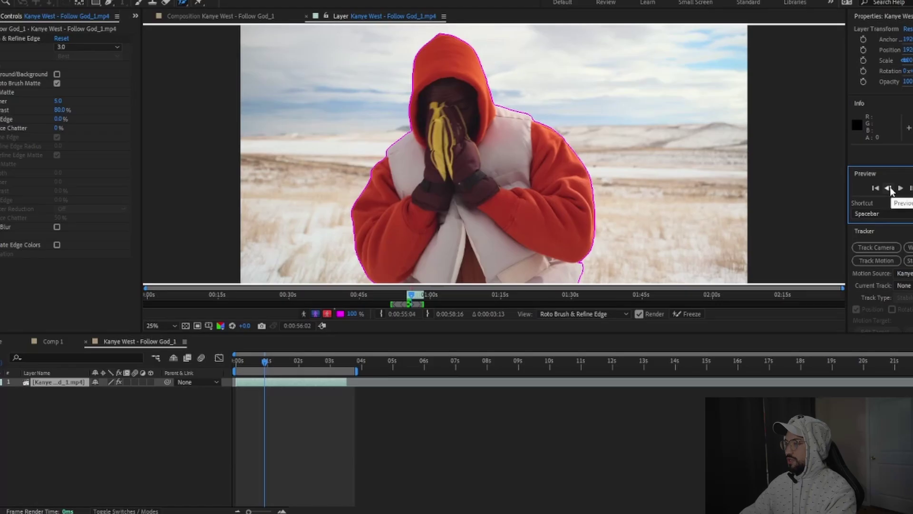
Step: Three frames back, subtract background near the figure's lower right and let the outline propagate
{"action": "left_click", "coordinate": [889, 188]}
{"action": "left_click", "coordinate": [890, 188]}
{"action": "left_click", "coordinate": [889, 189]}
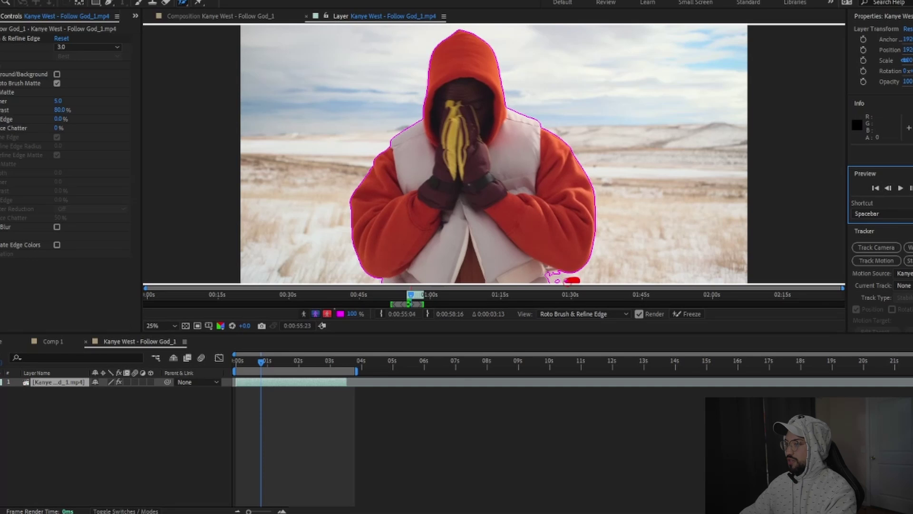
{"action": "left_click_drag", "start_coordinate": [568, 280], "coordinate": [585, 282]}
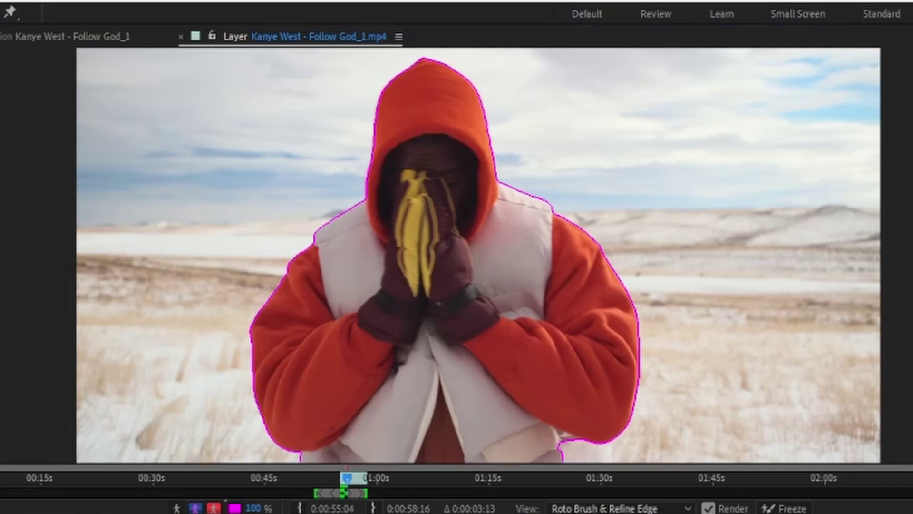
{"action": "key", "text": "space"}
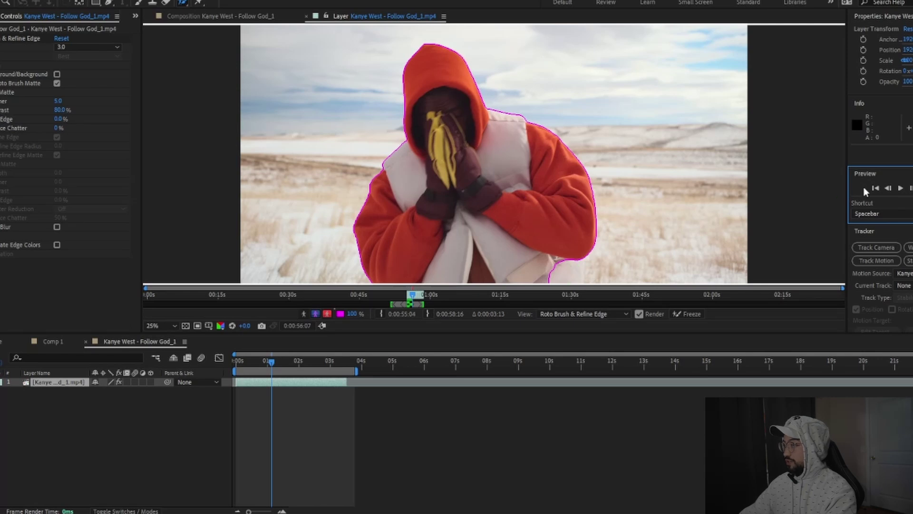
Step: Several frames earlier, add the figure's lower edge back into the roto matte
{"action": "left_click", "coordinate": [886, 189]}
{"action": "left_click", "coordinate": [886, 189]}
{"action": "left_click", "coordinate": [886, 189]}
{"action": "left_click", "coordinate": [887, 190]}
{"action": "left_click", "coordinate": [886, 189]}
{"action": "left_click", "coordinate": [886, 190]}
{"action": "left_click", "coordinate": [886, 190]}
{"action": "left_click", "coordinate": [886, 189]}
{"action": "left_click", "coordinate": [886, 189]}
{"action": "left_click", "coordinate": [886, 190]}
{"action": "left_click", "coordinate": [886, 190]}
{"action": "left_click", "coordinate": [886, 189]}
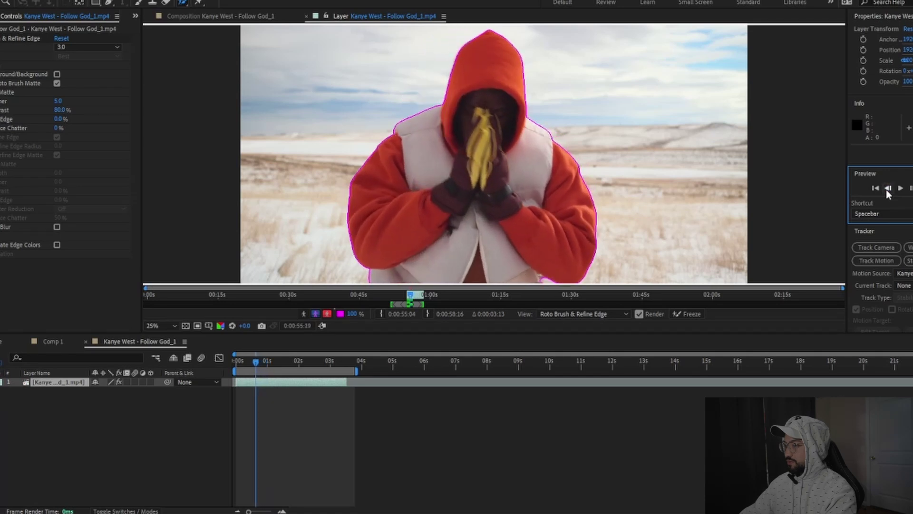
{"action": "left_click", "coordinate": [886, 189]}
{"action": "left_click", "coordinate": [907, 189]}
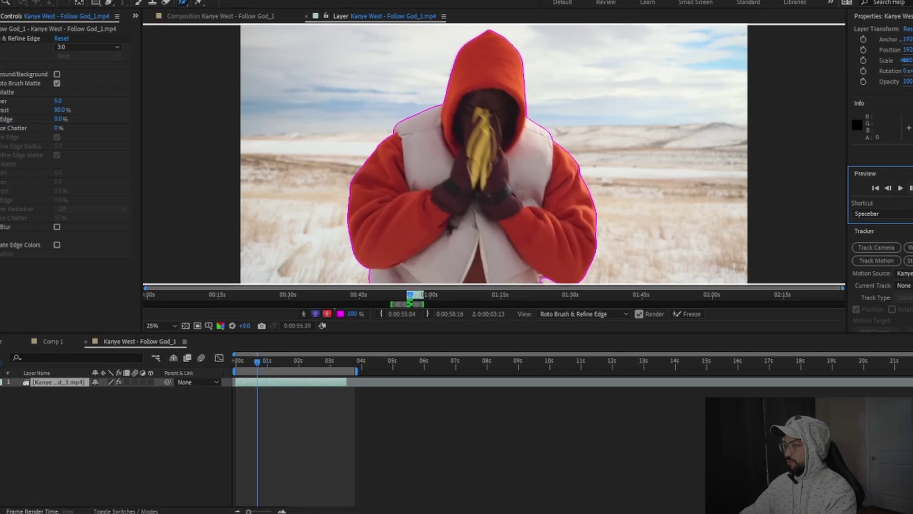
{"action": "left_click", "coordinate": [907, 189]}
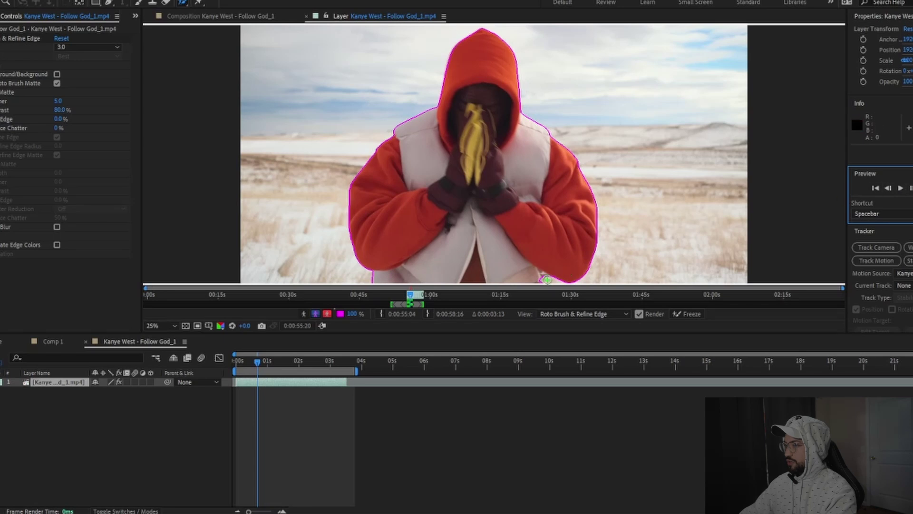
{"action": "left_click_drag", "start_coordinate": [566, 282], "coordinate": [616, 280]}
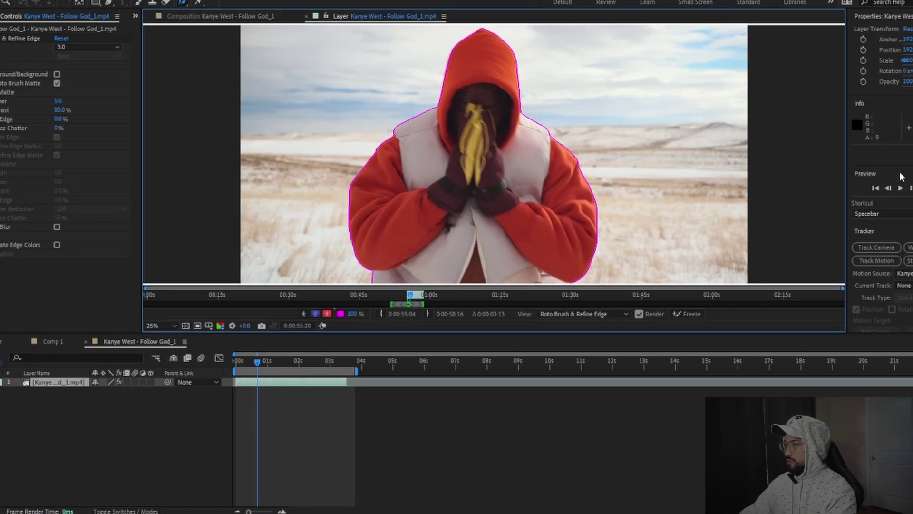
Step: On neighbouring frames, add the figure's lower right to the matte and play to check
{"action": "left_click", "coordinate": [910, 188]}
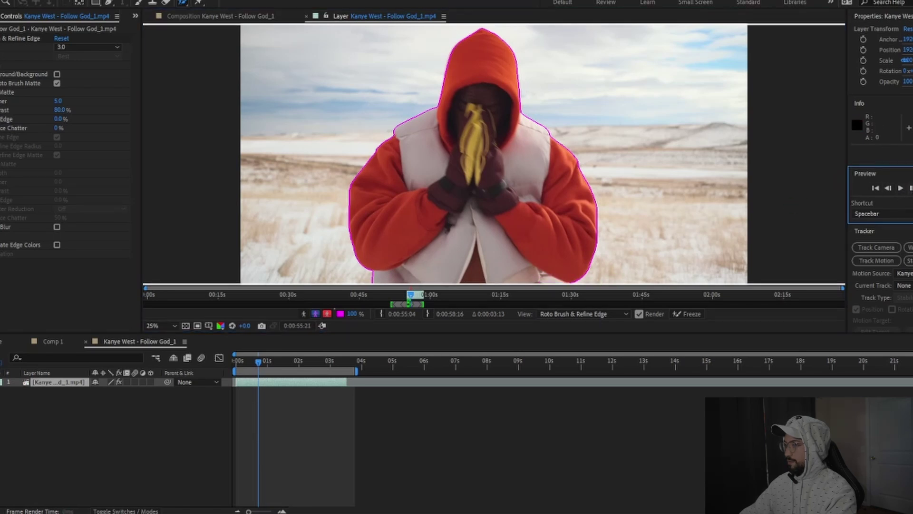
{"action": "left_click", "coordinate": [900, 189]}
{"action": "left_click", "coordinate": [888, 189]}
{"action": "left_click", "coordinate": [888, 189]}
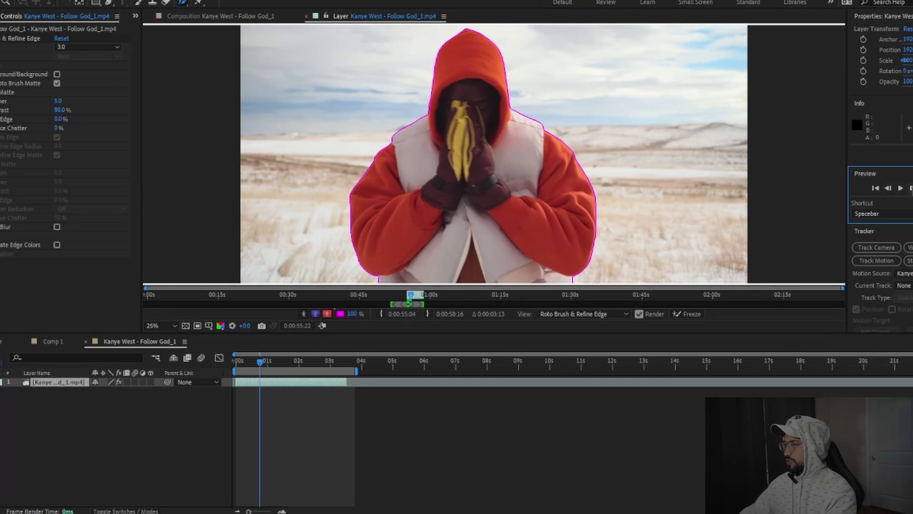
{"action": "key", "text": "Page_Down"}
{"action": "left_click_drag", "start_coordinate": [552, 273], "coordinate": [574, 278]}
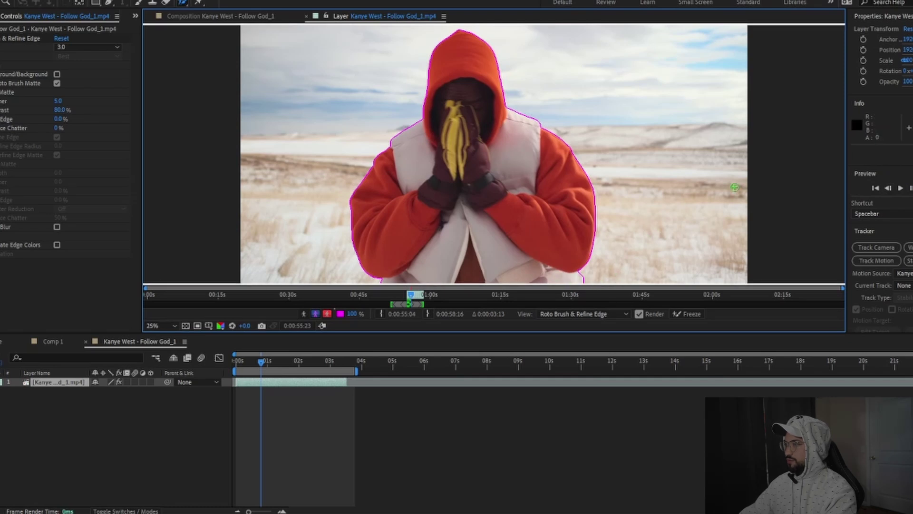
{"action": "left_click", "coordinate": [900, 189]}
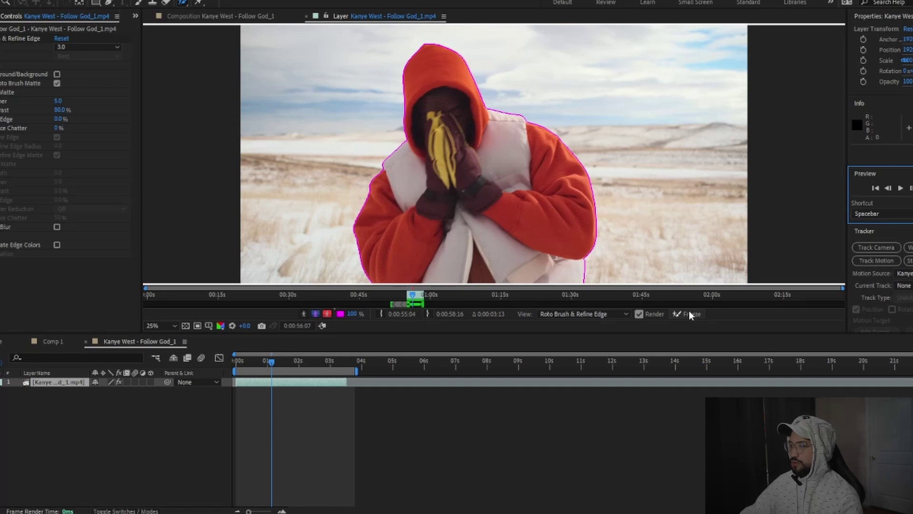
Step: Freeze the Roto Brush matte, close the Layer view, and preview the composition from about 0:00:01:09
{"action": "left_click", "coordinate": [689, 313]}
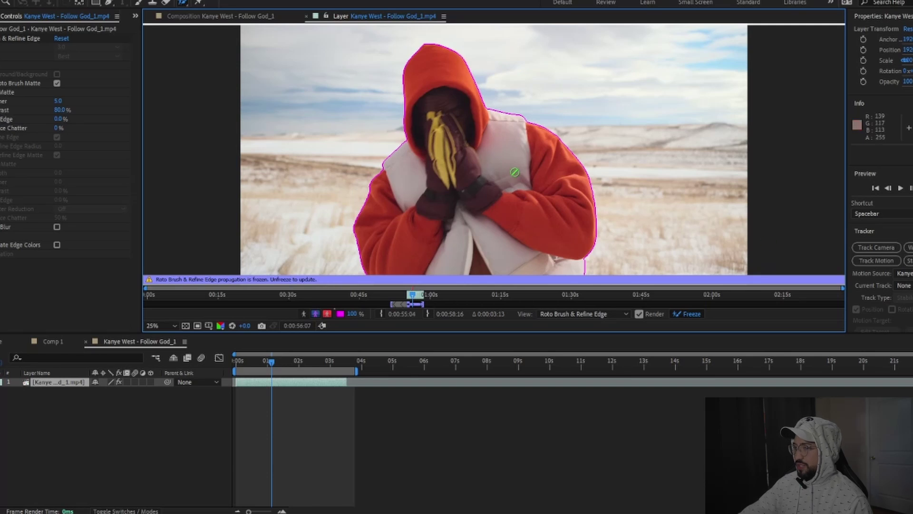
{"action": "left_click", "coordinate": [306, 16]}
{"action": "key", "text": "space"}
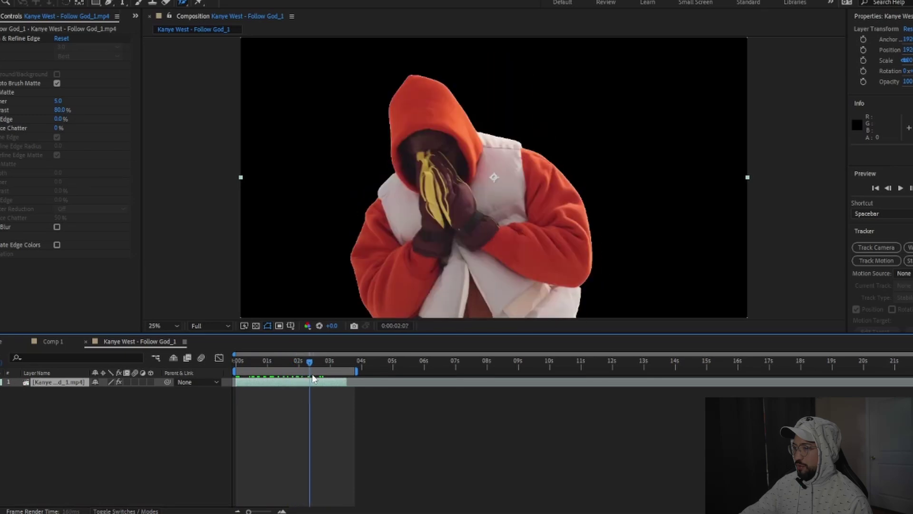
{"action": "left_click_drag", "start_coordinate": [344, 383], "coordinate": [284, 384]}
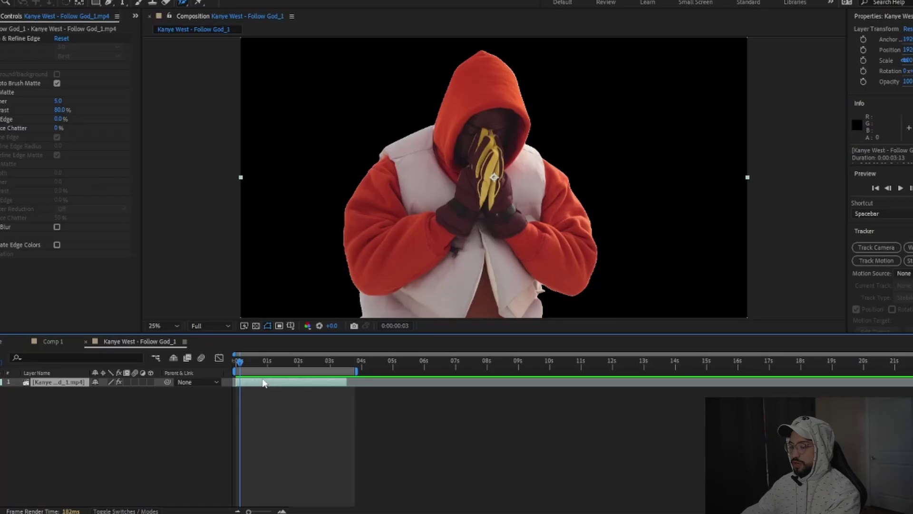
Step: Duplicate the clip layer and delete the Roto Brush effect from the lower copy on layer 2
{"action": "key", "text": "ctrl+d"}
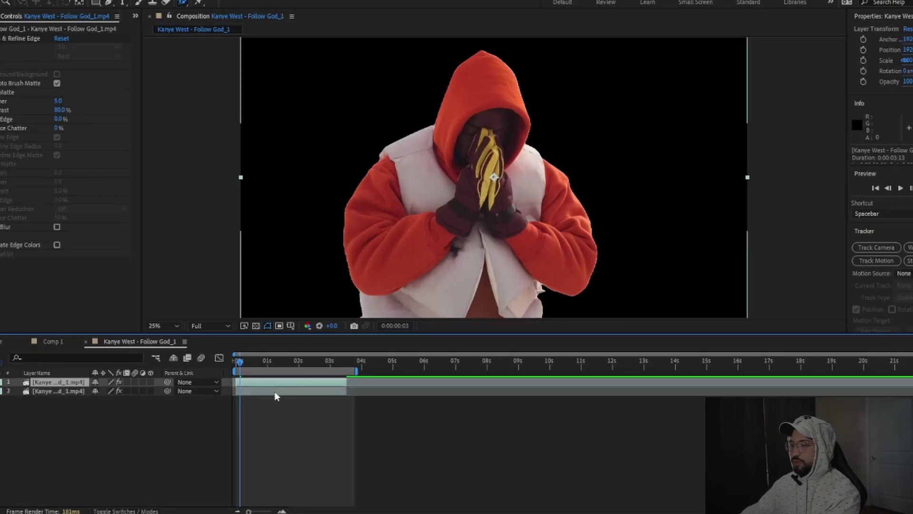
{"action": "left_click", "coordinate": [275, 391]}
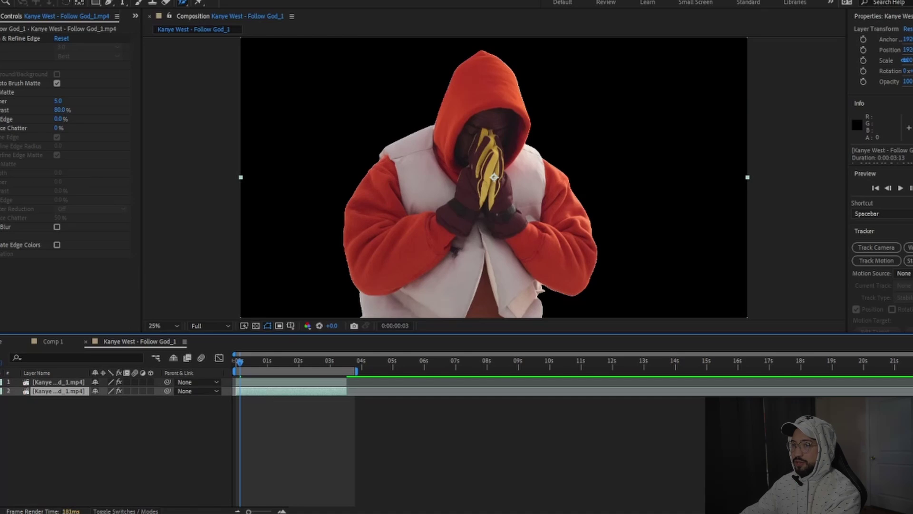
{"action": "left_click", "coordinate": [1, 42]}
{"action": "key", "text": "Delete"}
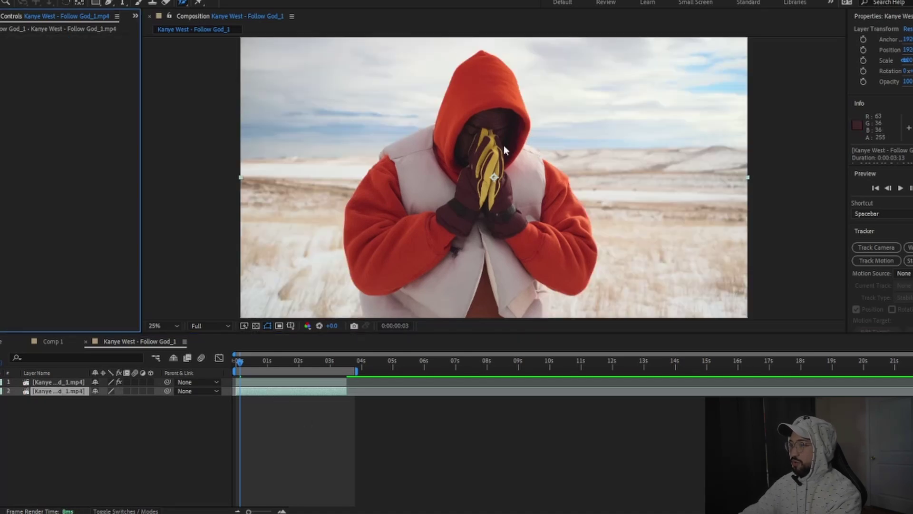
Step: Apply Turbulent Displace, found by searching 'turb', to the background copy on layer 2
{"action": "key", "text": "ctrl+5"}
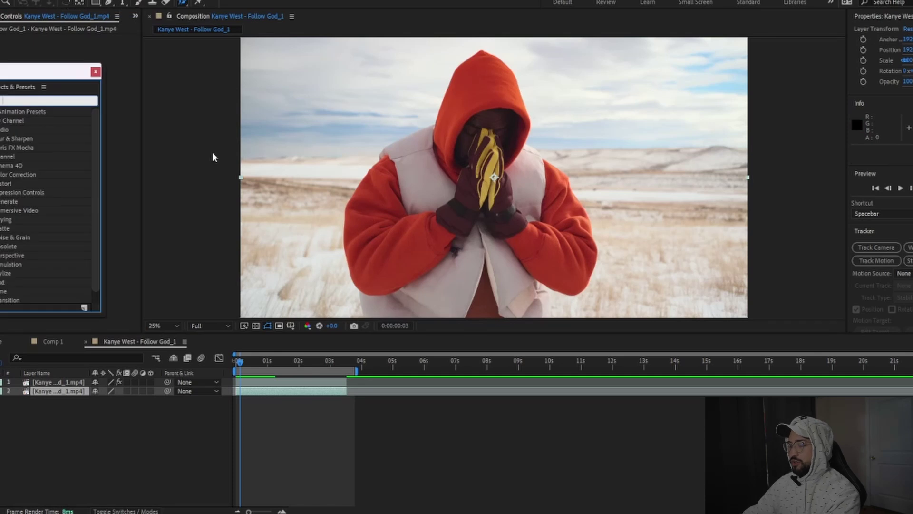
{"action": "type", "text": "turb"}
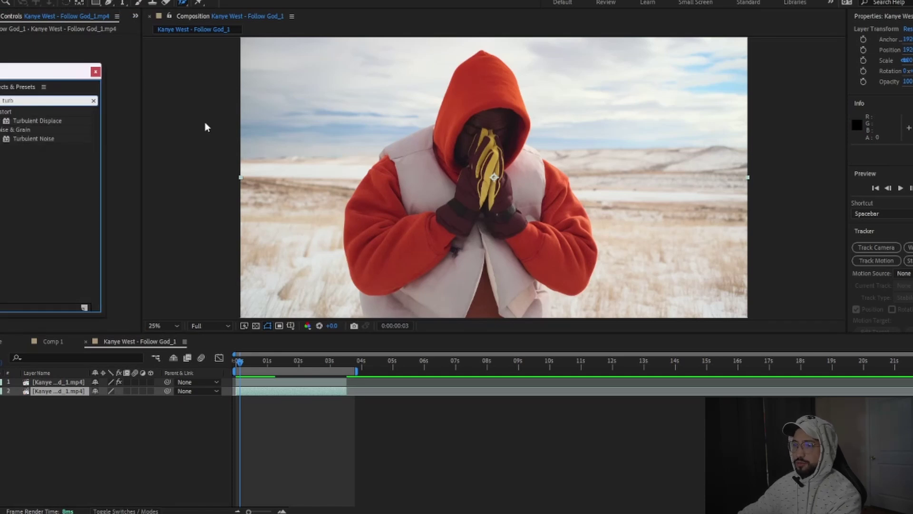
{"action": "left_click_drag", "start_coordinate": [53, 121], "coordinate": [295, 395]}
{"action": "key", "text": "ctrl+5"}
{"action": "key", "text": "Home"}
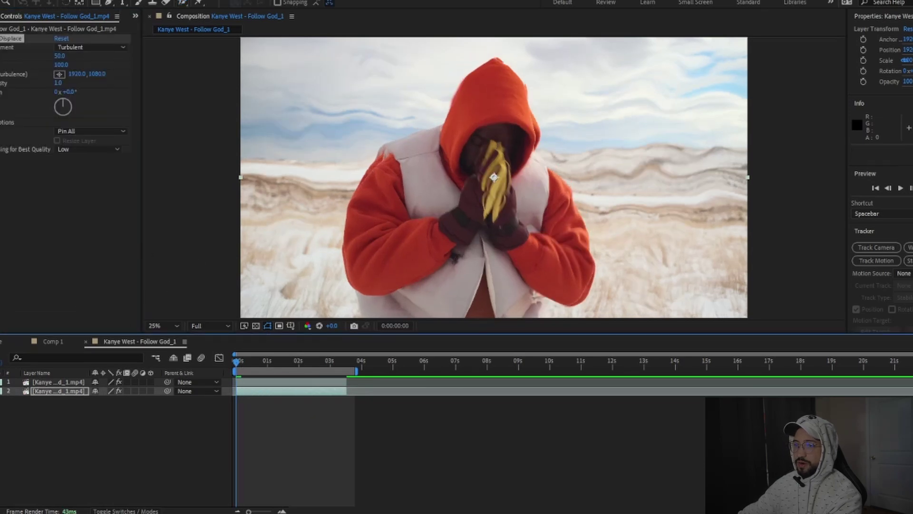
Step: Animate Turbulent Displace Amount from 0 at the start to 71 near 1:16, then preview
{"action": "left_click", "coordinate": [59, 56]}
{"action": "type", "text": "0"}
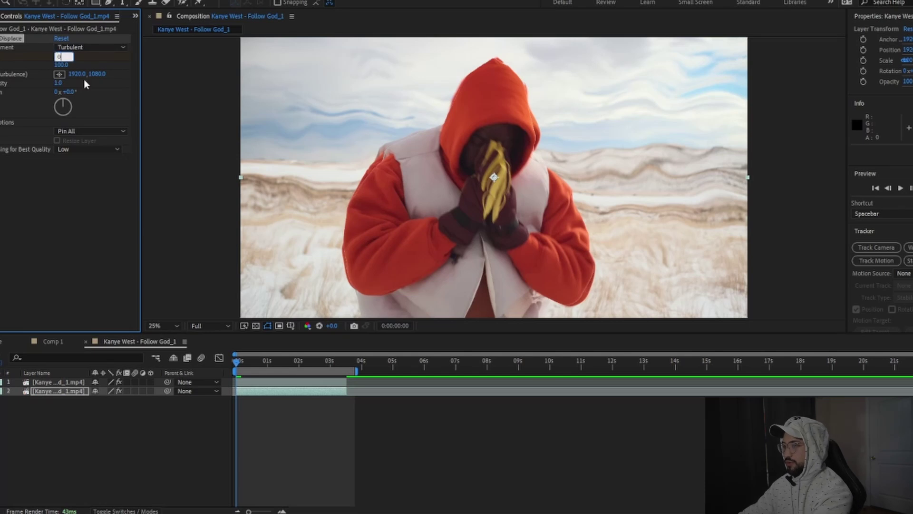
{"action": "left_click", "coordinate": [289, 369]}
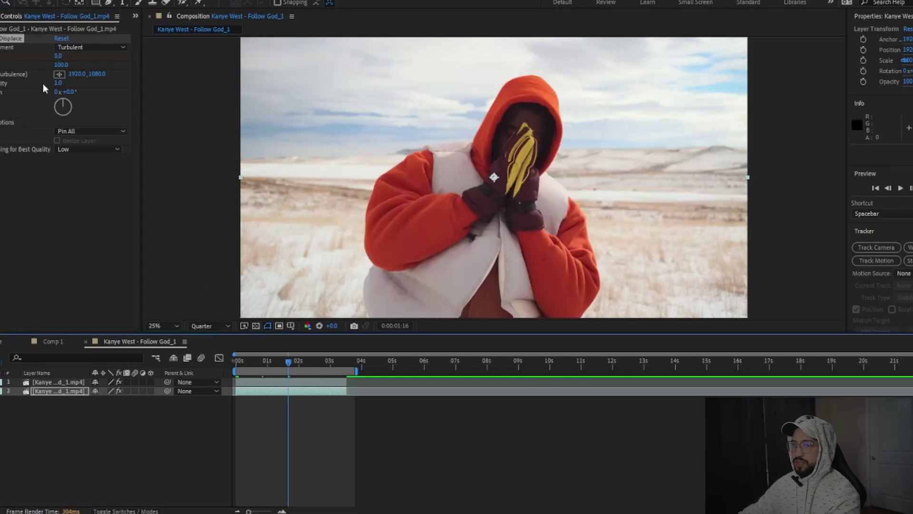
{"action": "left_click_drag", "start_coordinate": [59, 56], "coordinate": [96, 57]}
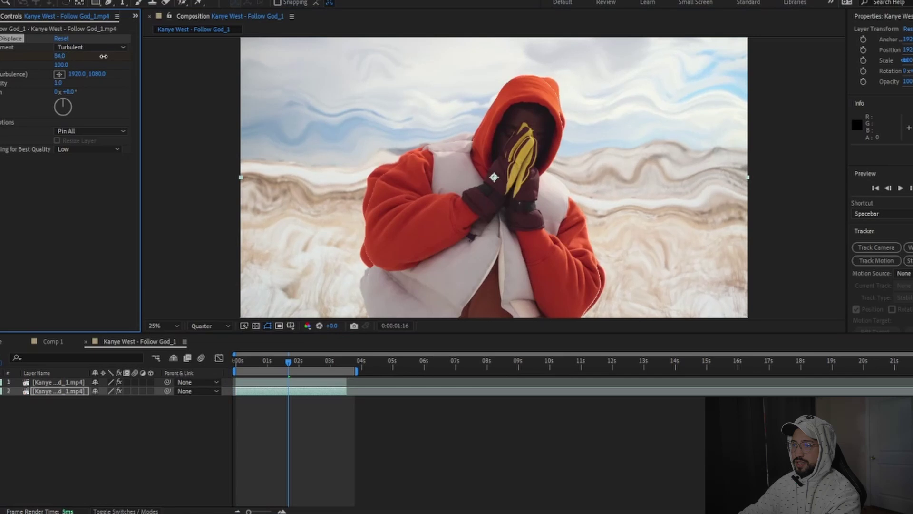
{"action": "left_click_drag", "start_coordinate": [298, 364], "coordinate": [345, 366]}
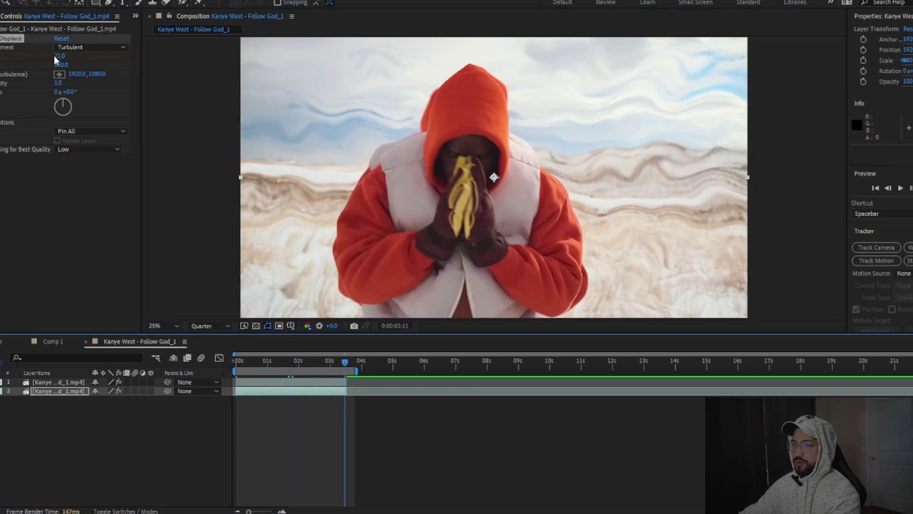
{"action": "left_click", "coordinate": [60, 56]}
{"action": "key", "text": "space"}
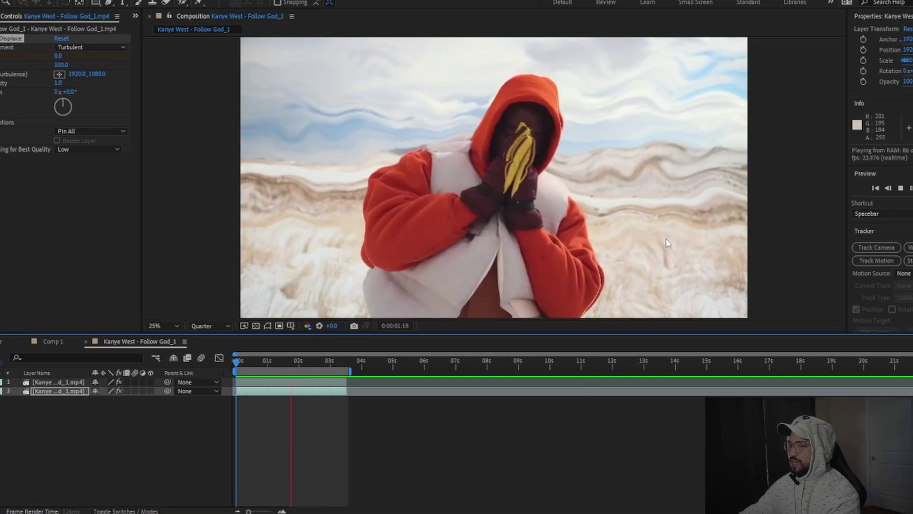
{"action": "key", "text": "space"}
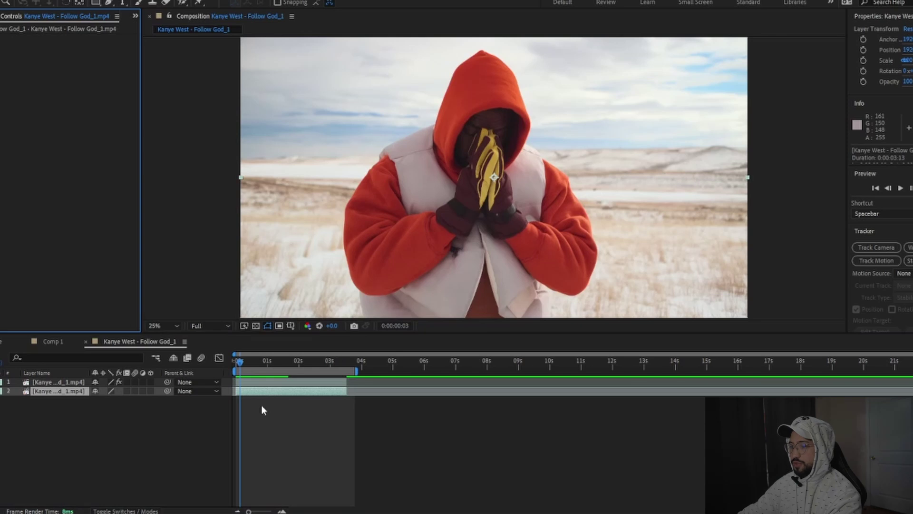
{"action": "left_click", "coordinate": [274, 382]}
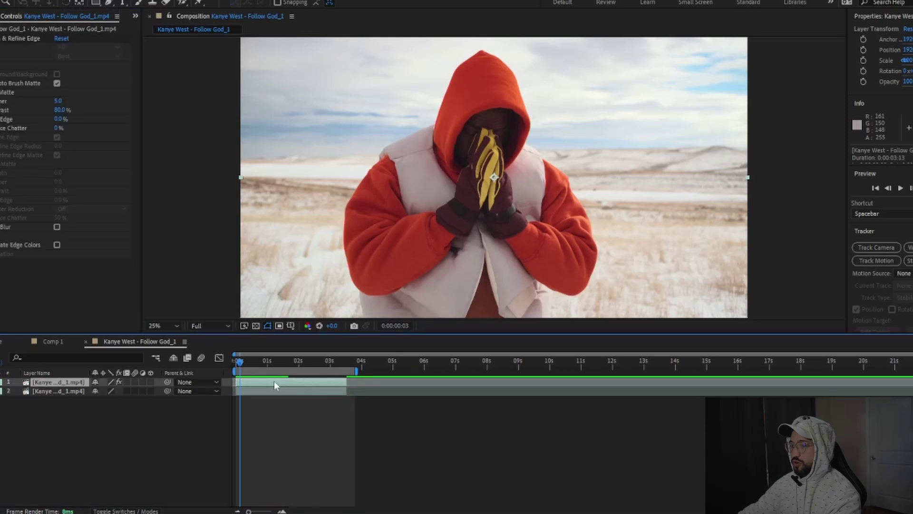
Step: Duplicate the rotoscoped subject layer twice and reveal the top copy's Transform properties
{"action": "key", "text": "ctrl+d"}
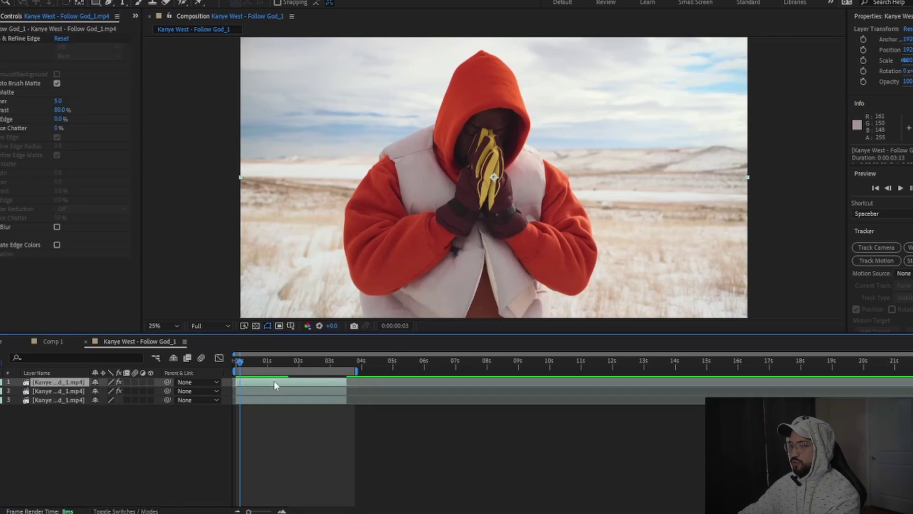
{"action": "key", "text": "ctrl+d"}
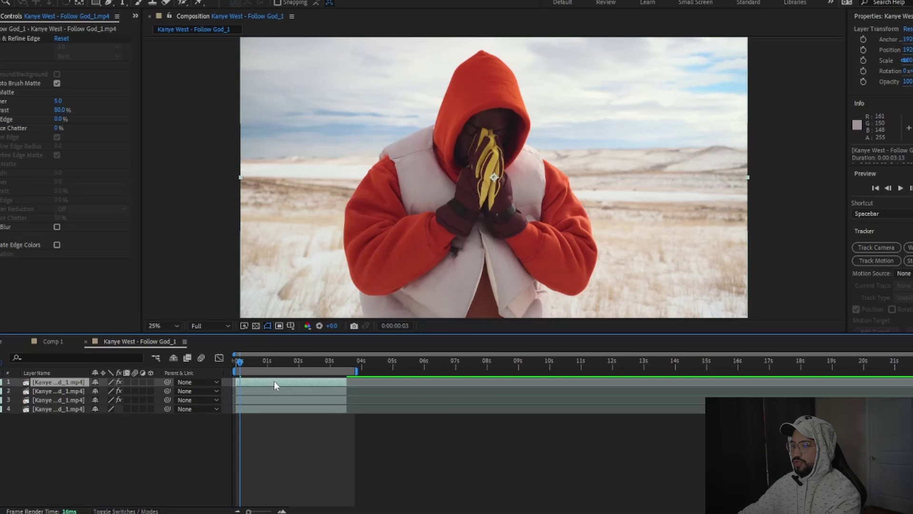
{"action": "key", "text": "Home"}
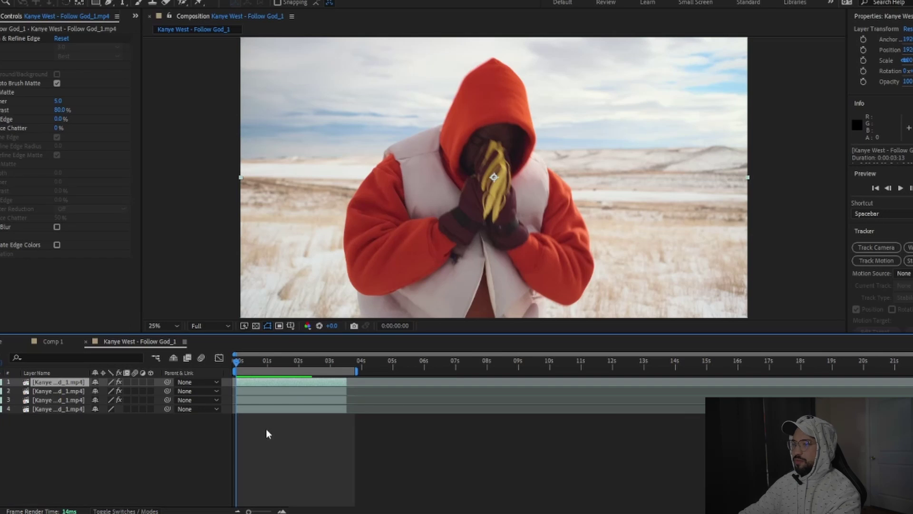
{"action": "key", "text": "ctrl+Right"}
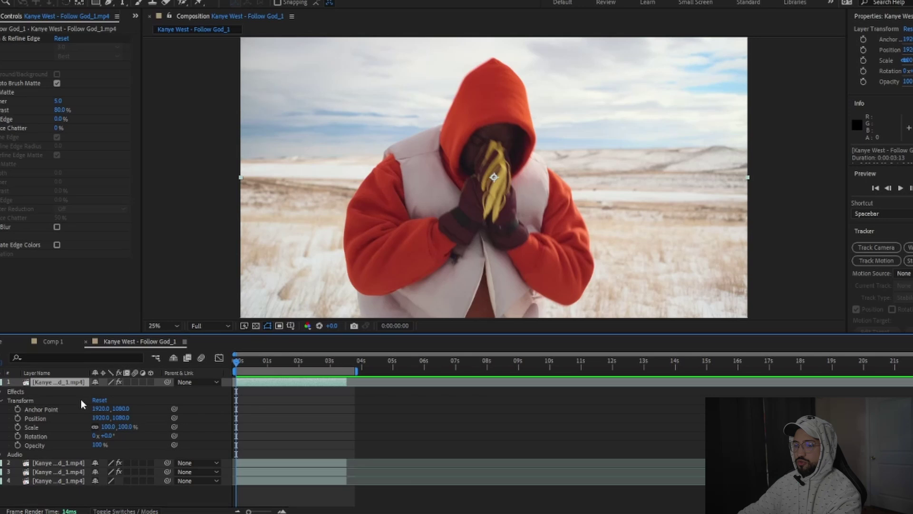
Step: Keyframe the top copy's Position and Scale, sliding Position X left to 609 around 1:15
{"action": "left_click", "coordinate": [17, 427]}
{"action": "left_click", "coordinate": [18, 418]}
{"action": "left_click_drag", "start_coordinate": [236, 365], "coordinate": [290, 364]}
{"action": "left_click", "coordinate": [100, 418]}
{"action": "type", "text": "1643"}
{"action": "key", "text": "Return"}
{"action": "left_click", "coordinate": [97, 418]}
{"action": "type", "text": "1368"}
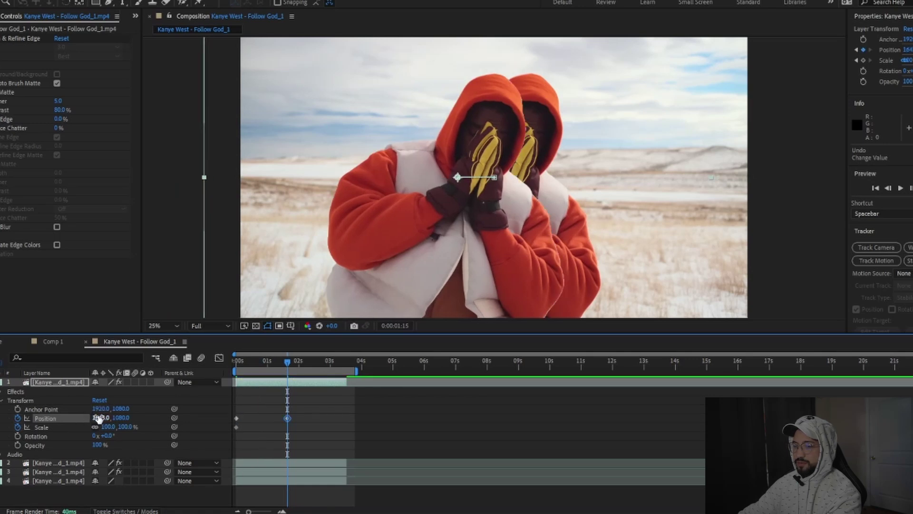
{"action": "key", "text": "Return"}
{"action": "mouse_move", "coordinate": [101, 417]}
{"action": "left_mouse_down"}
{"action": "mouse_move", "coordinate": [53, 418]}
{"action": "mouse_move", "coordinate": [84, 417]}
{"action": "left_mouse_up"}
{"action": "left_click", "coordinate": [294, 362]}
Step: At 0:00:03:11, slide the top copy's Position X back to 1780
{"action": "left_click_drag", "start_coordinate": [298, 364], "coordinate": [345, 363]}
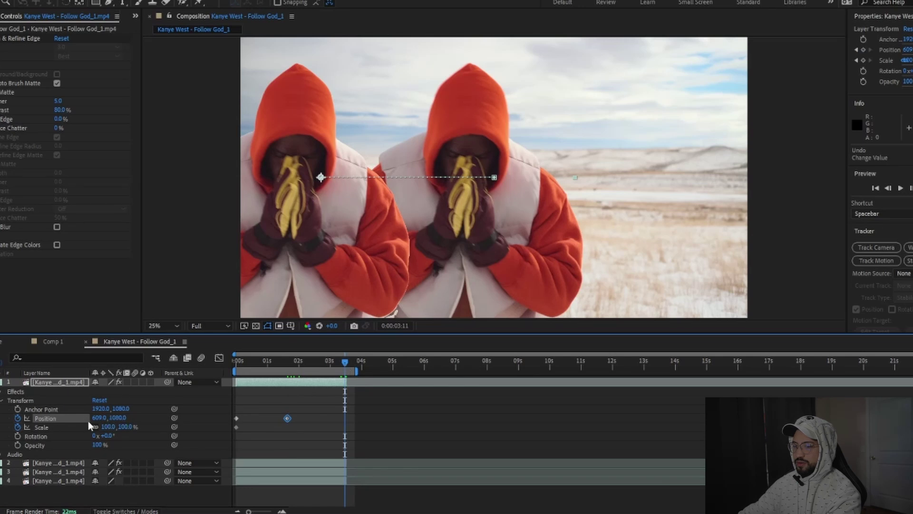
{"action": "left_click_drag", "start_coordinate": [102, 414], "coordinate": [287, 418]}
{"action": "key", "text": "ctrl+z"}
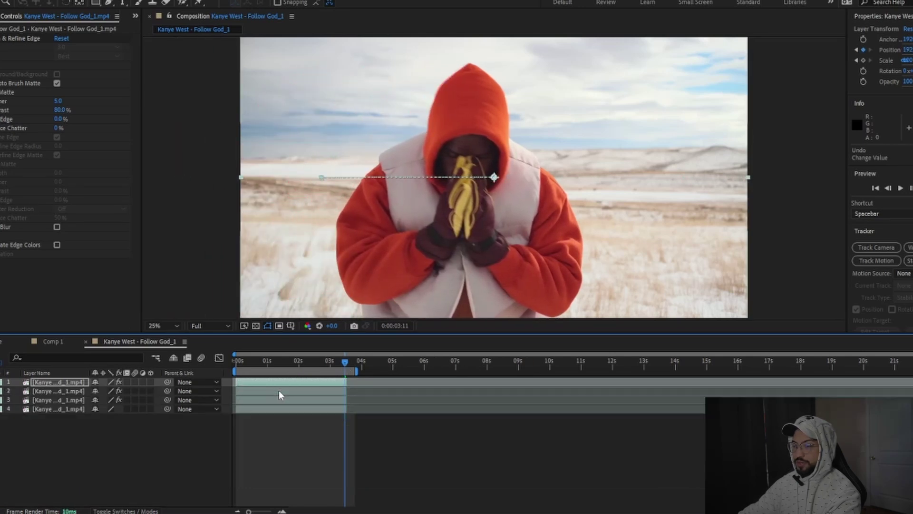
{"action": "left_click", "coordinate": [278, 390]}
Step: At the first frame, set starting Position and Scale keyframes on the second subject copy
{"action": "left_click_drag", "start_coordinate": [343, 367], "coordinate": [241, 373]}
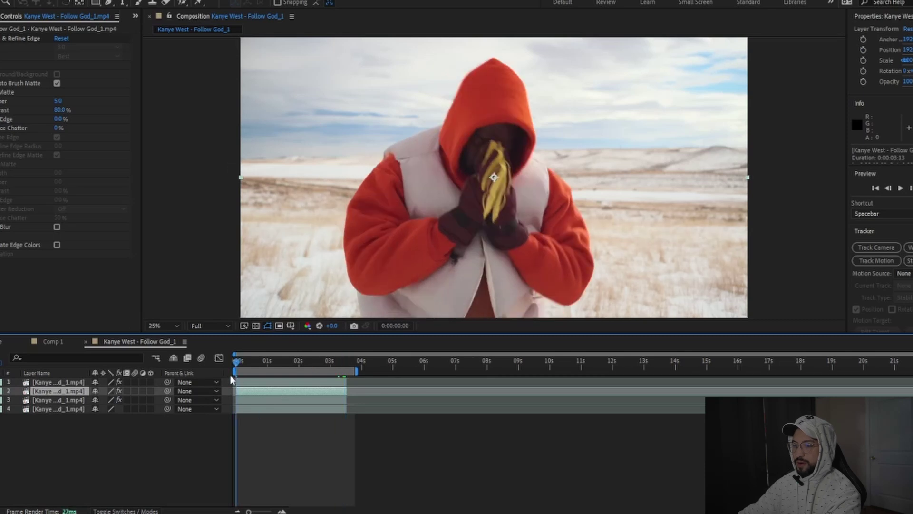
{"action": "key", "text": "ctrl+grave"}
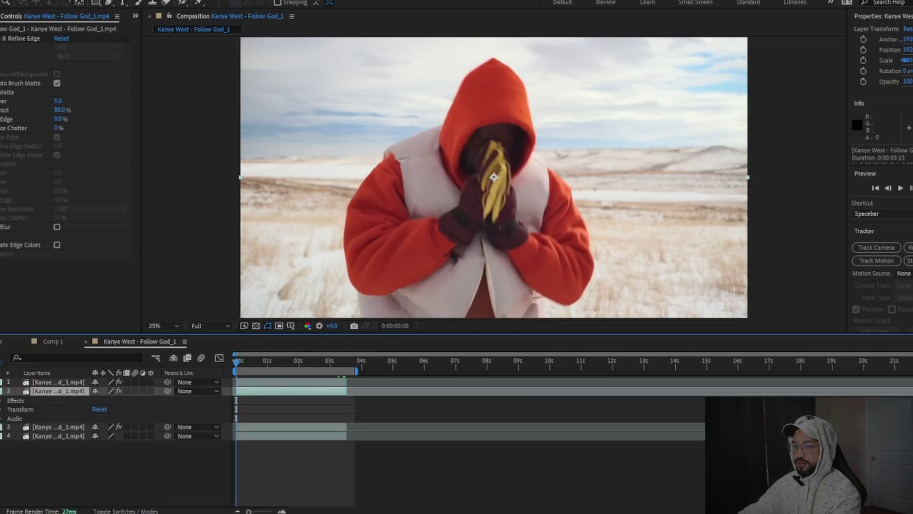
{"action": "left_click", "coordinate": [3, 410]}
{"action": "left_click", "coordinate": [17, 427]}
{"action": "left_click", "coordinate": [18, 436]}
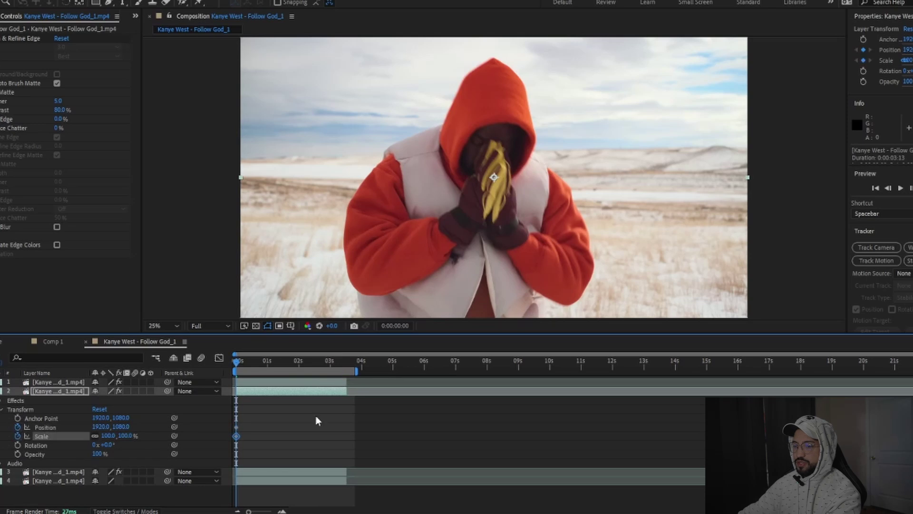
Step: At about 0:00:01:18, slide the second copy right to Position X 3376
{"action": "left_click", "coordinate": [244, 364]}
{"action": "left_click_drag", "start_coordinate": [244, 364], "coordinate": [291, 364]}
{"action": "key", "text": "u"}
{"action": "left_click_drag", "start_coordinate": [102, 400], "coordinate": [202, 415]}
{"action": "left_click_drag", "start_coordinate": [101, 400], "coordinate": [316, 392]}
{"action": "left_click_drag", "start_coordinate": [287, 360], "coordinate": [347, 364]}
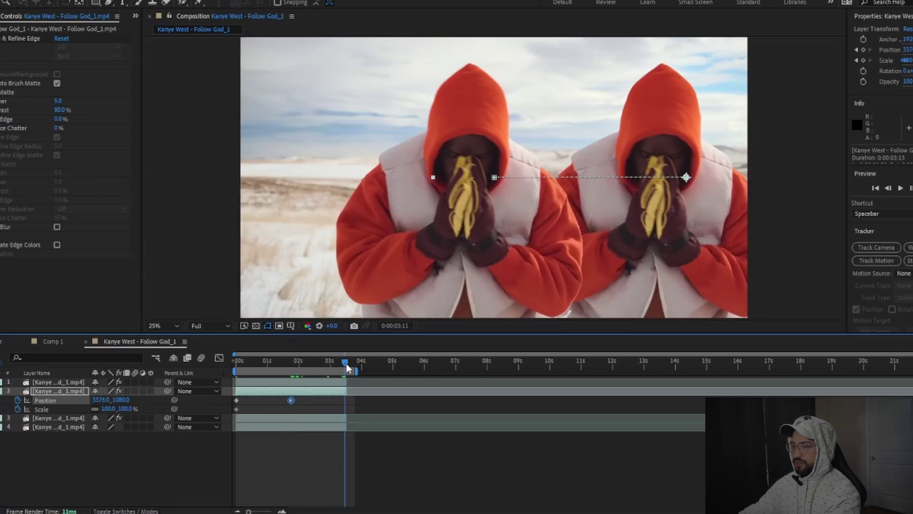